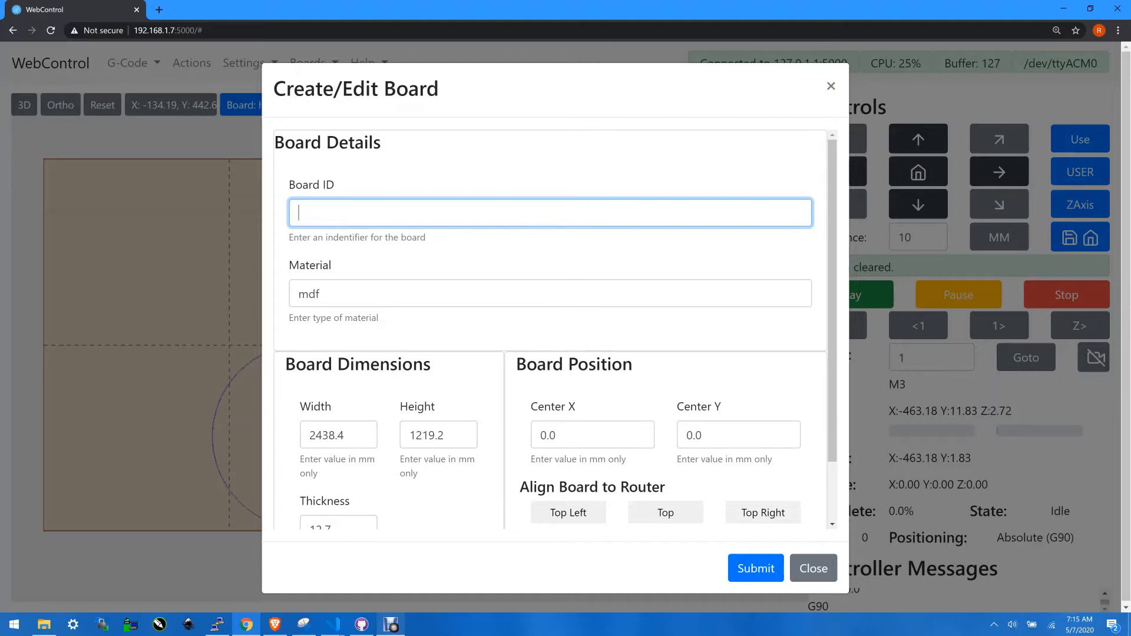
- Set the board ID to mdfnew and submit the board details
type("mdf")
key("BackSpace")
type("new")
key("Return")
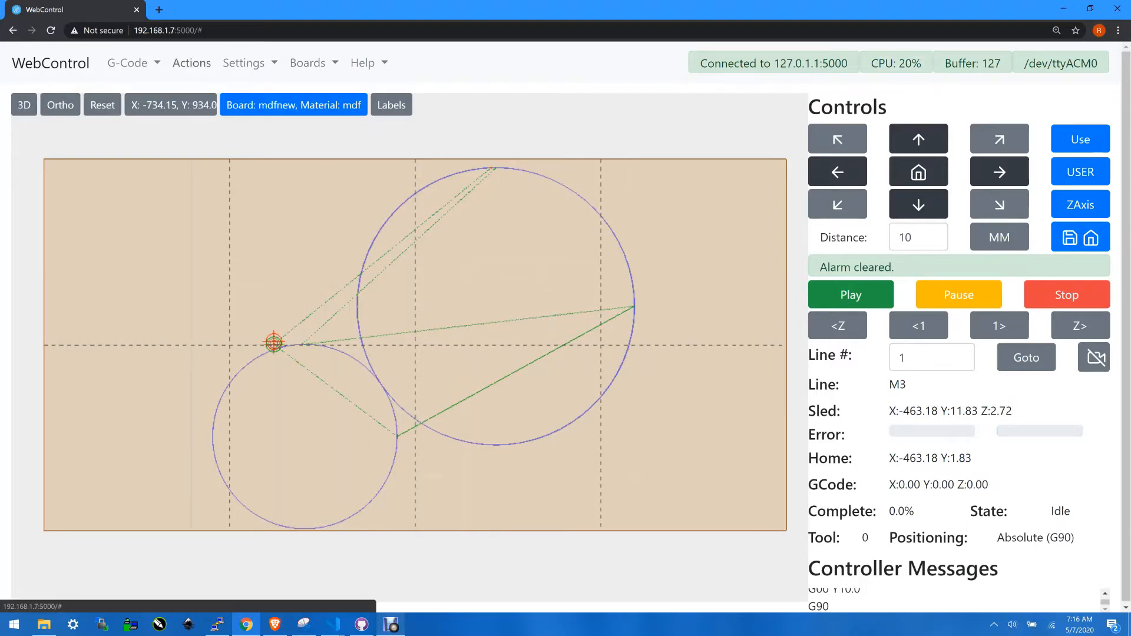
- Reset home to the board's center and process the loaded G-code into cut marks on the board
left_click(191, 62)
scroll(749, 330, "down", 4)
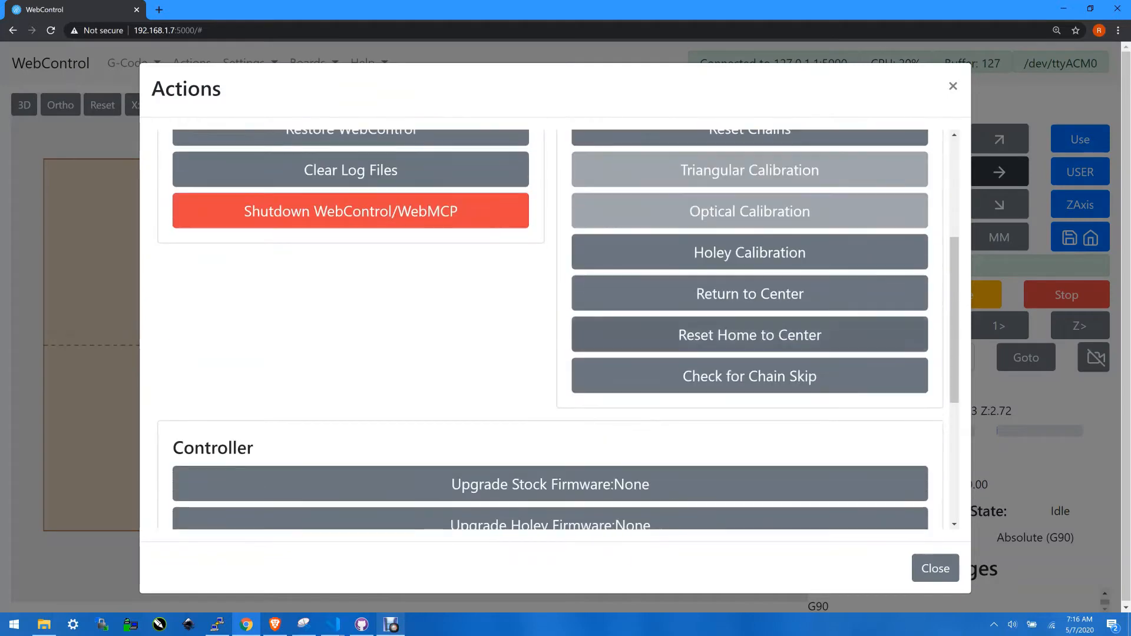
left_click(750, 335)
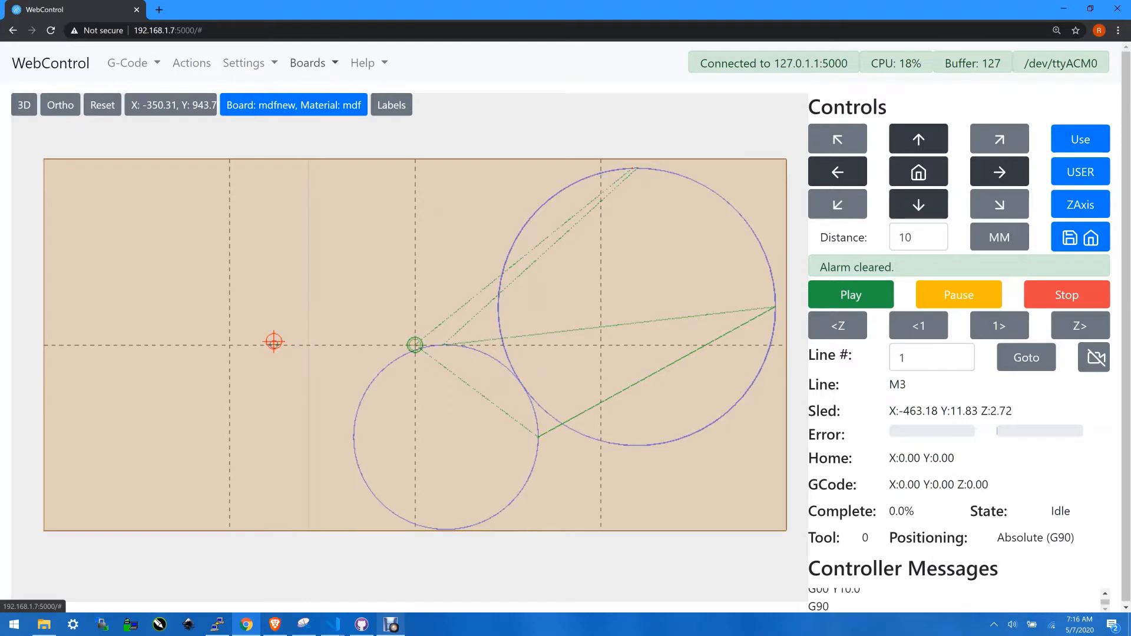
left_click(307, 63)
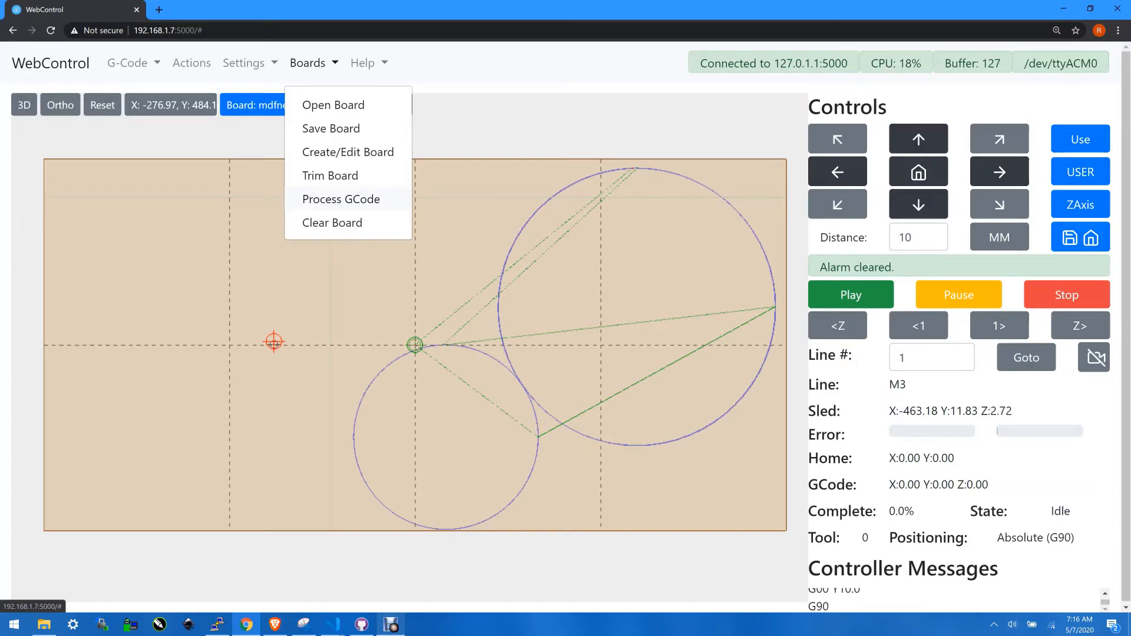
left_click(342, 200)
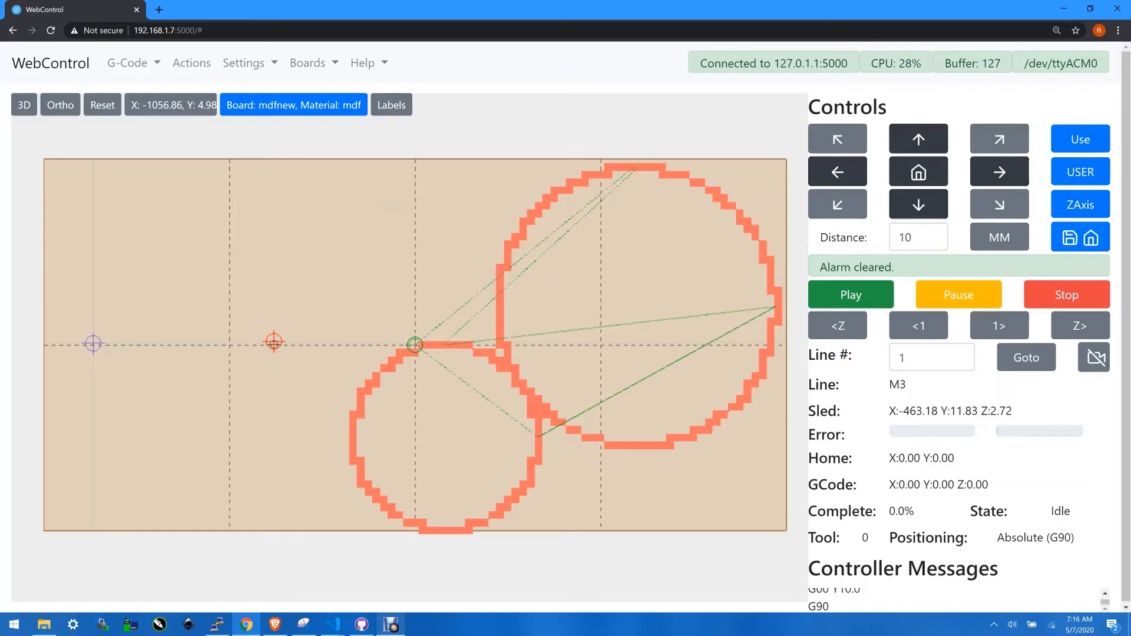
- Define home near the board's left edge on the horizontal centerline, at about X -1056.86, Y 4.98
left_click(93, 343)
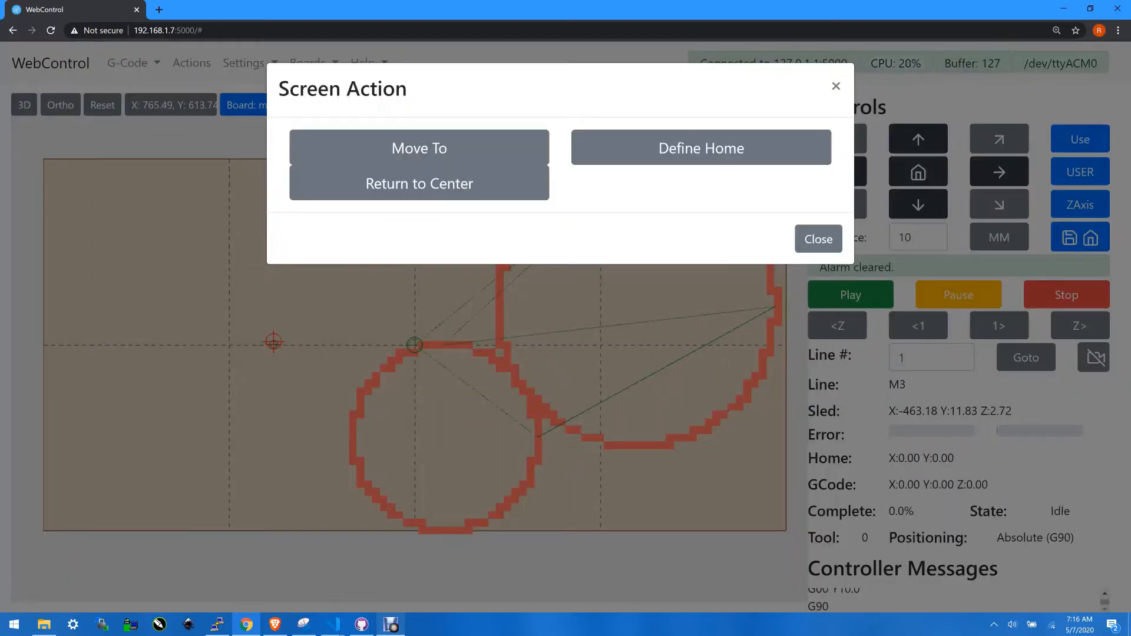
left_click(660, 148)
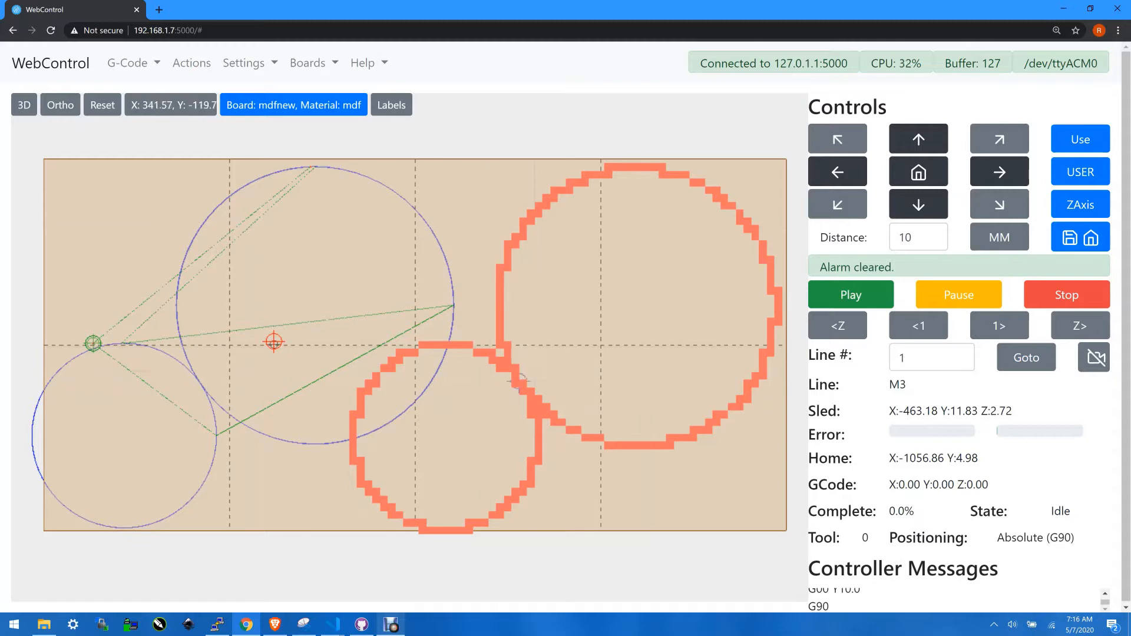
left_click(521, 354)
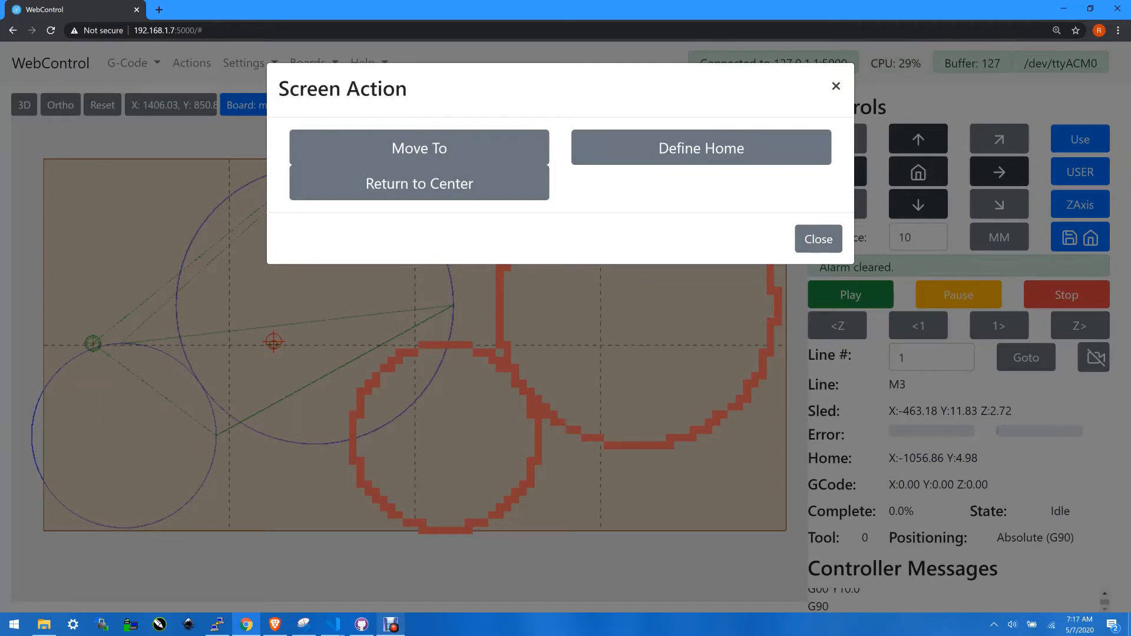
left_click(836, 86)
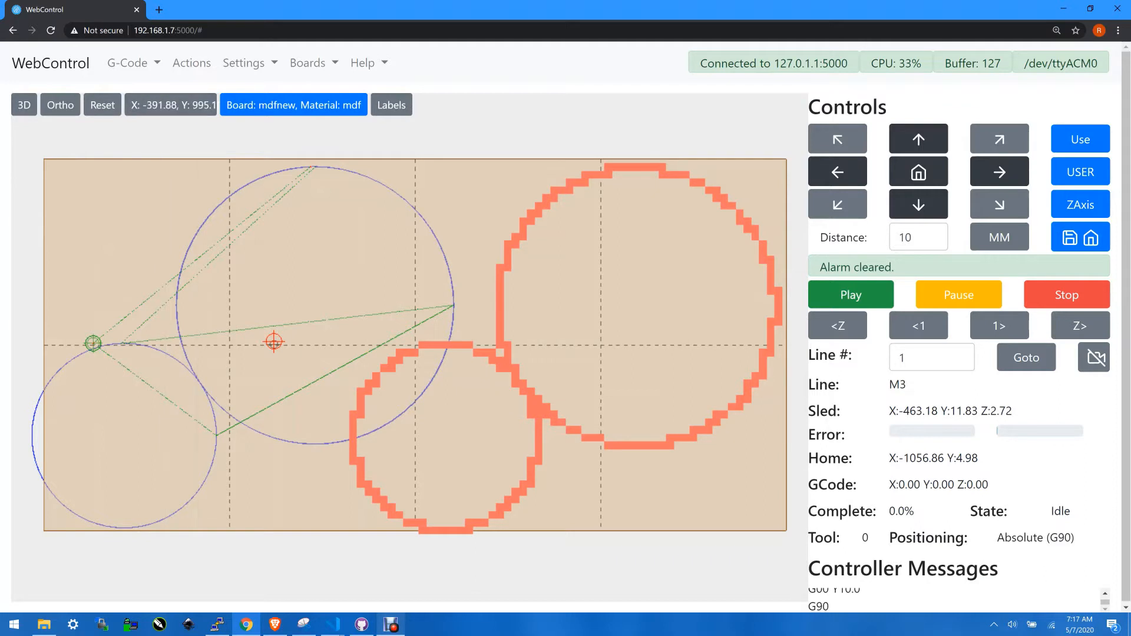
- Save the board in the ./ directory under the file name mdf2
left_click(308, 63)
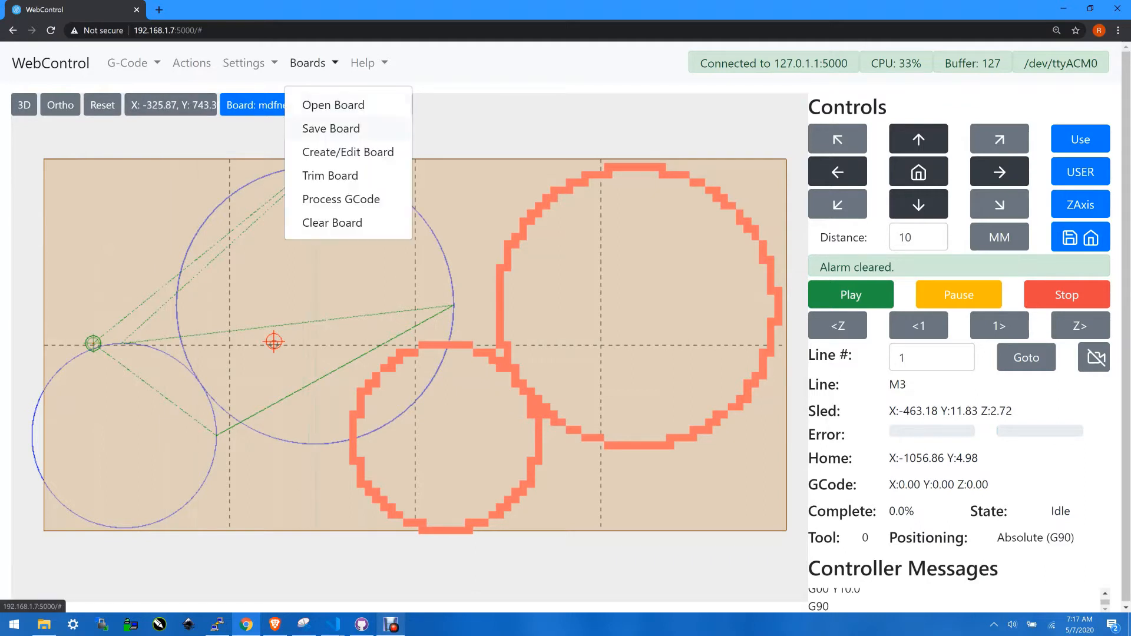
left_click(332, 129)
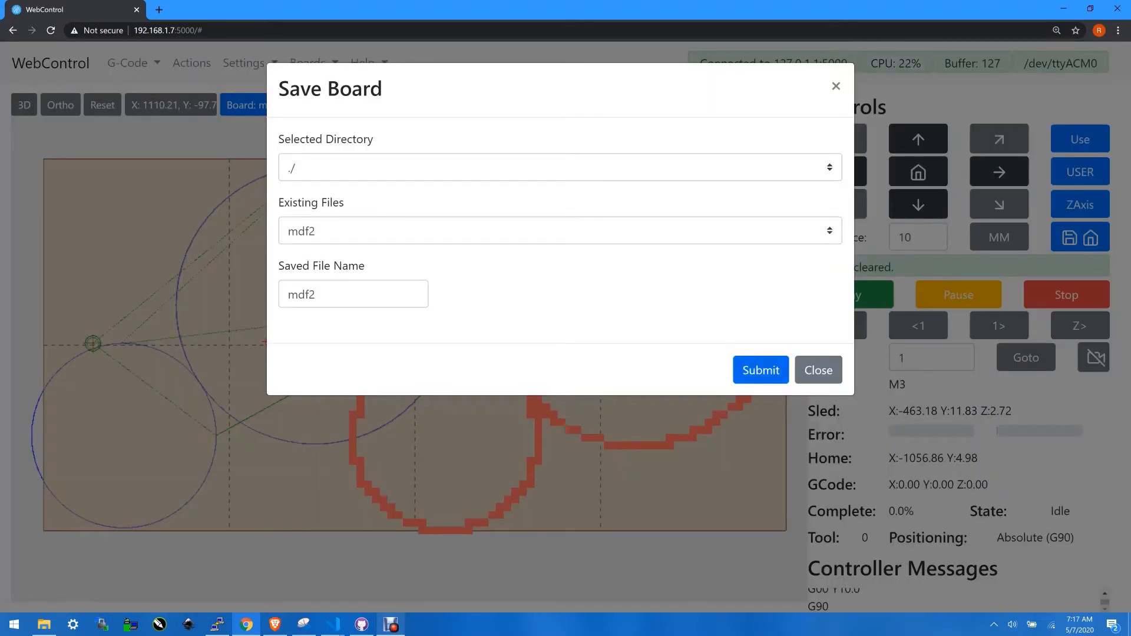
left_click(760, 370)
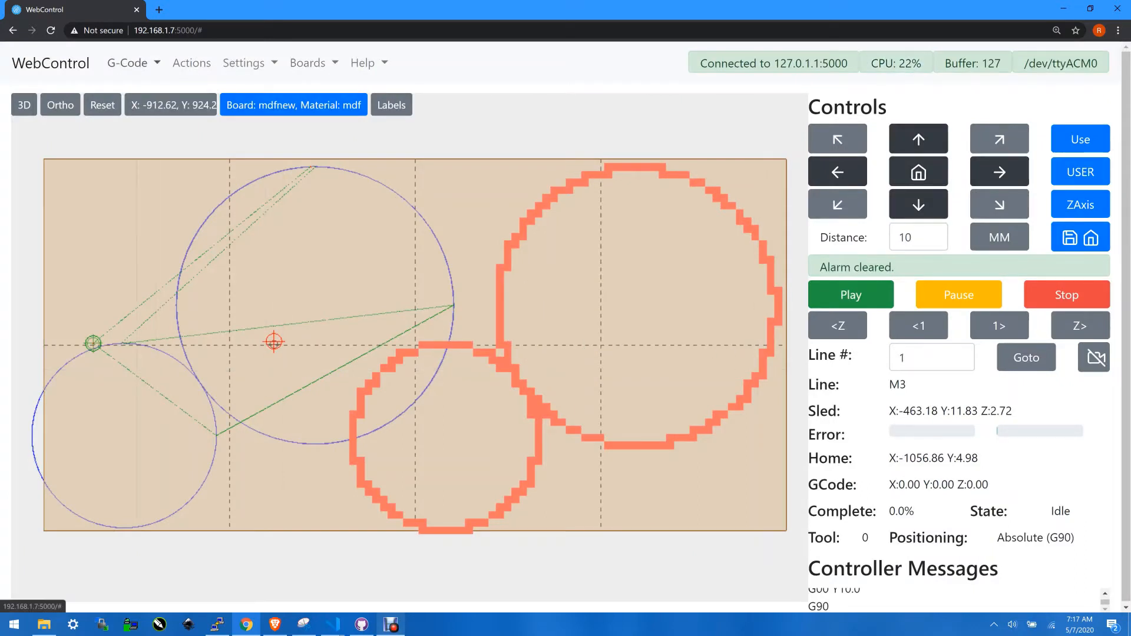
- Open the loaded G-code for editing and examine its depth passes and the cutting paths of both circles
left_click(131, 62)
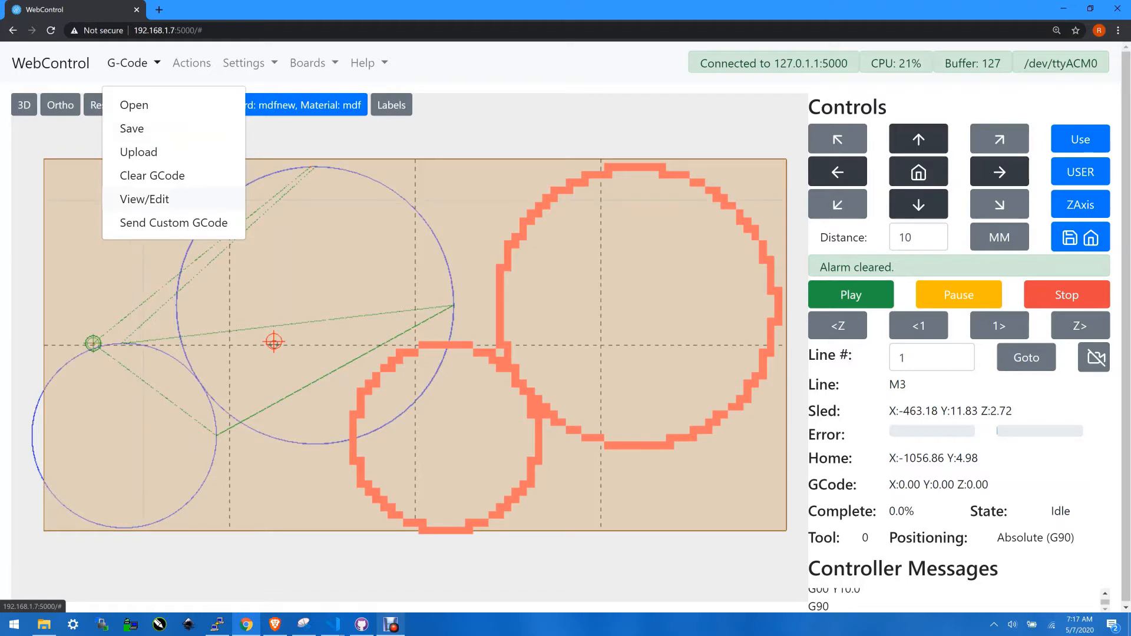
left_click(144, 199)
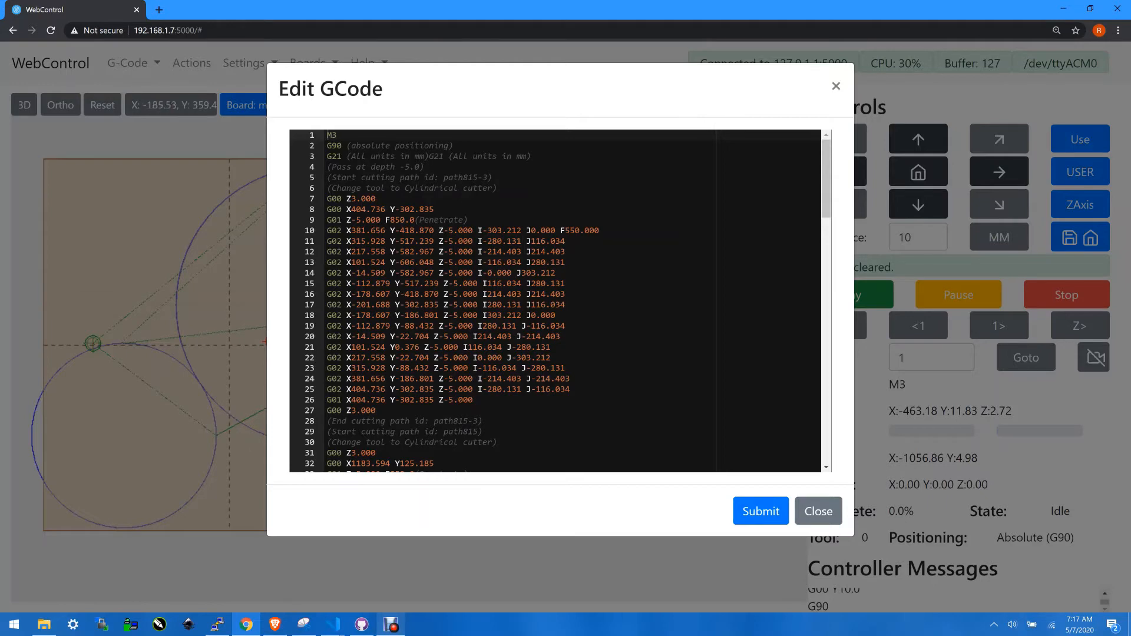
scroll(554, 301, "down", 5)
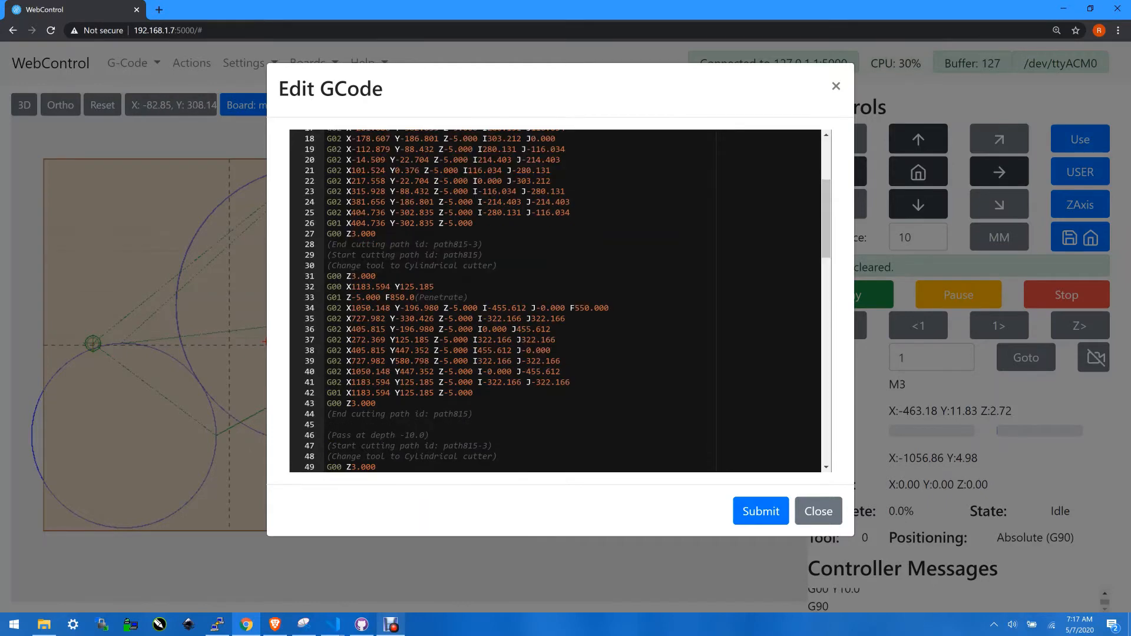
scroll(554, 301, "down", 7)
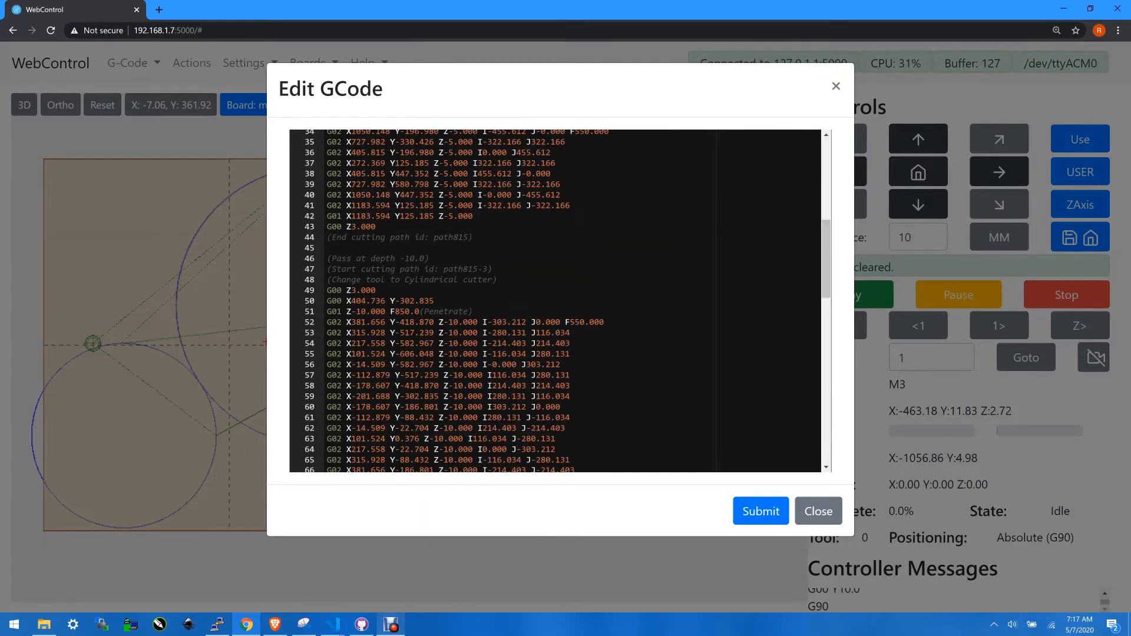
scroll(554, 300, "up", 5)
scroll(554, 300, "down", 5)
scroll(554, 300, "down", 9)
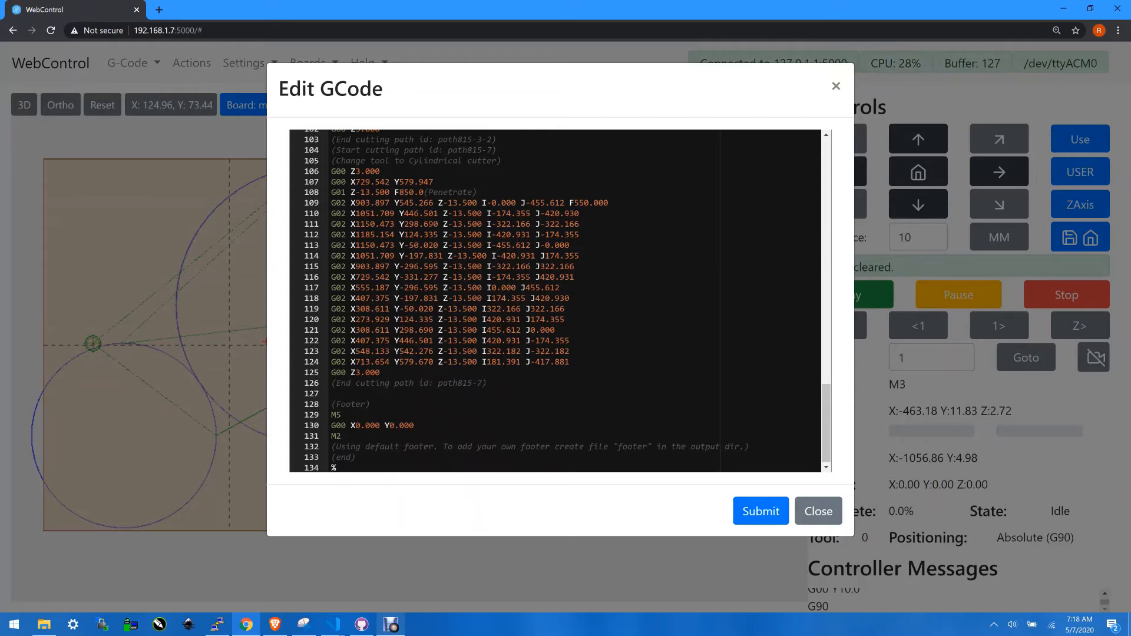
scroll(554, 300, "up", 5)
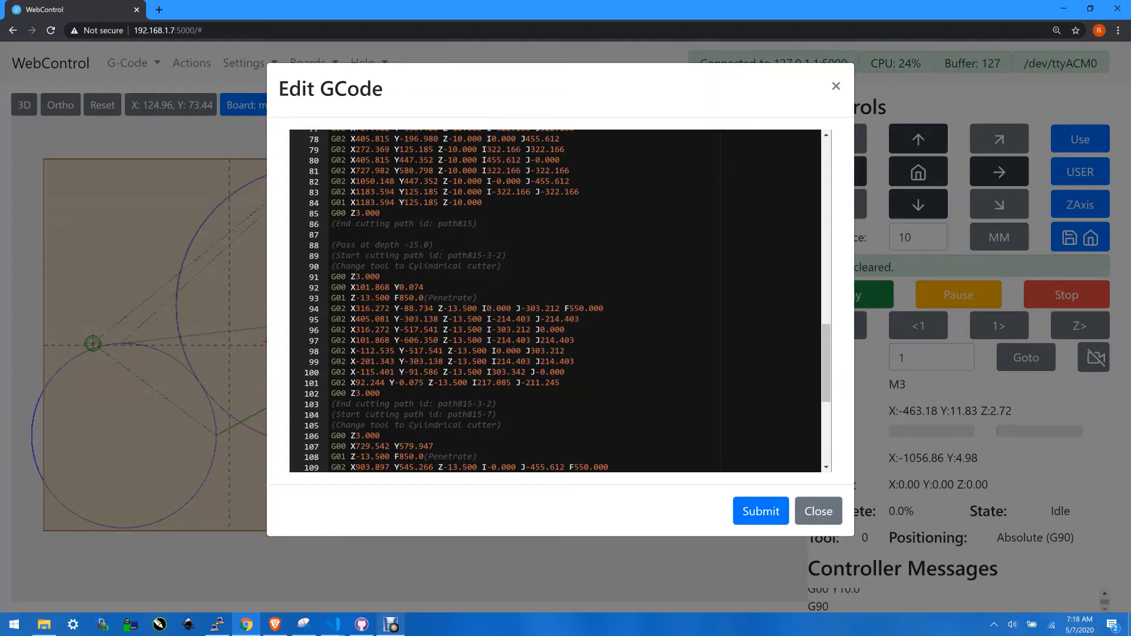
scroll(554, 301, "up", 5)
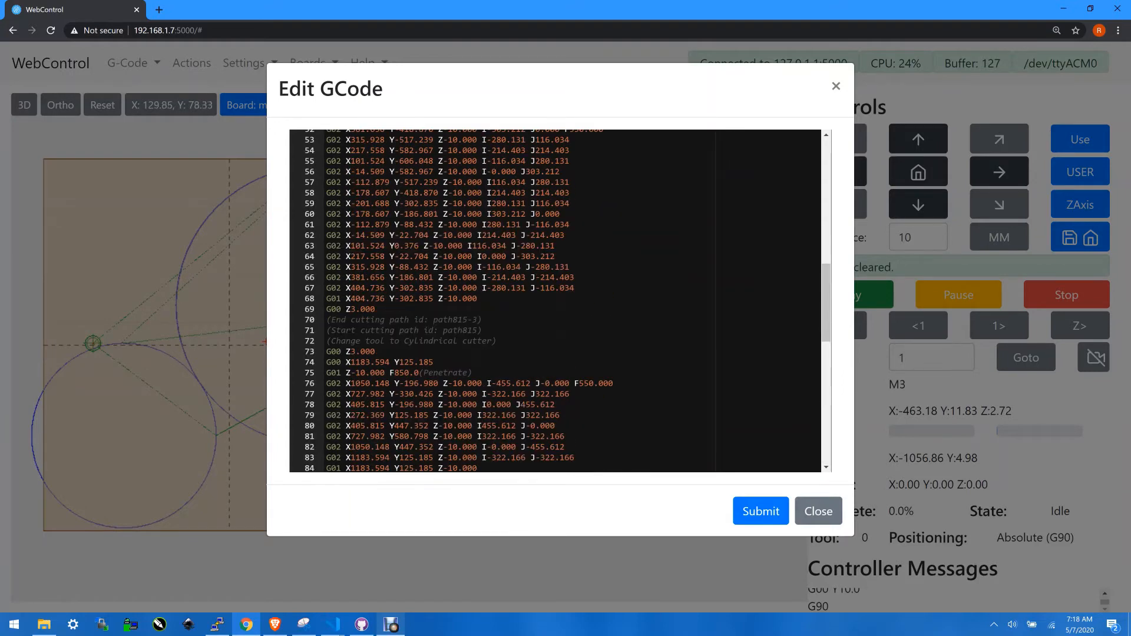
scroll(554, 300, "up", 10)
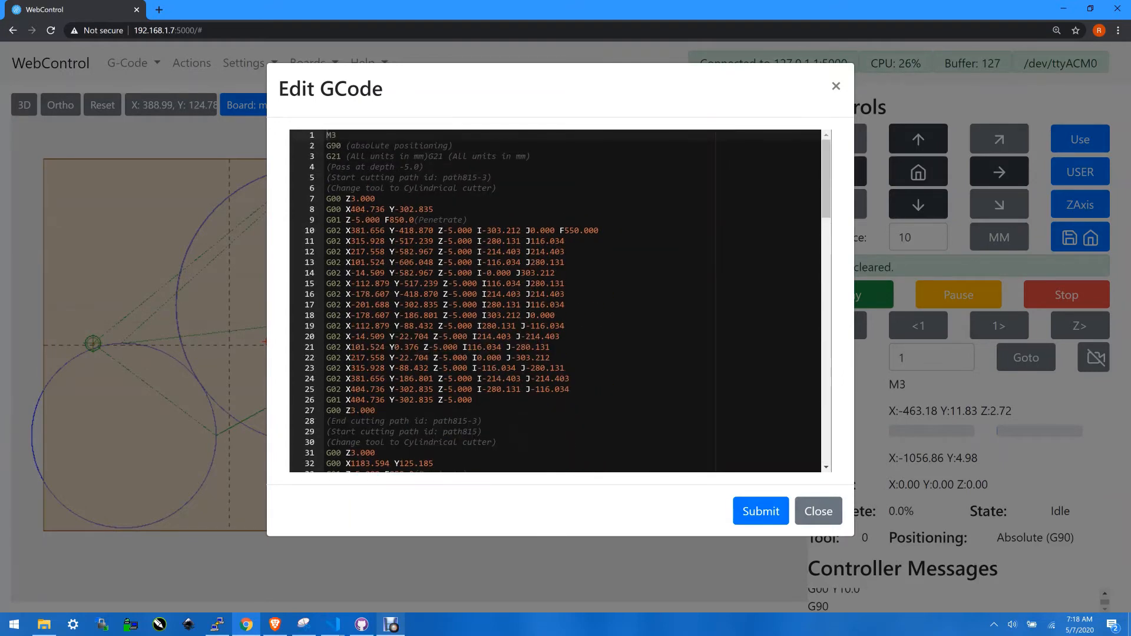
scroll(554, 300, "down", 7)
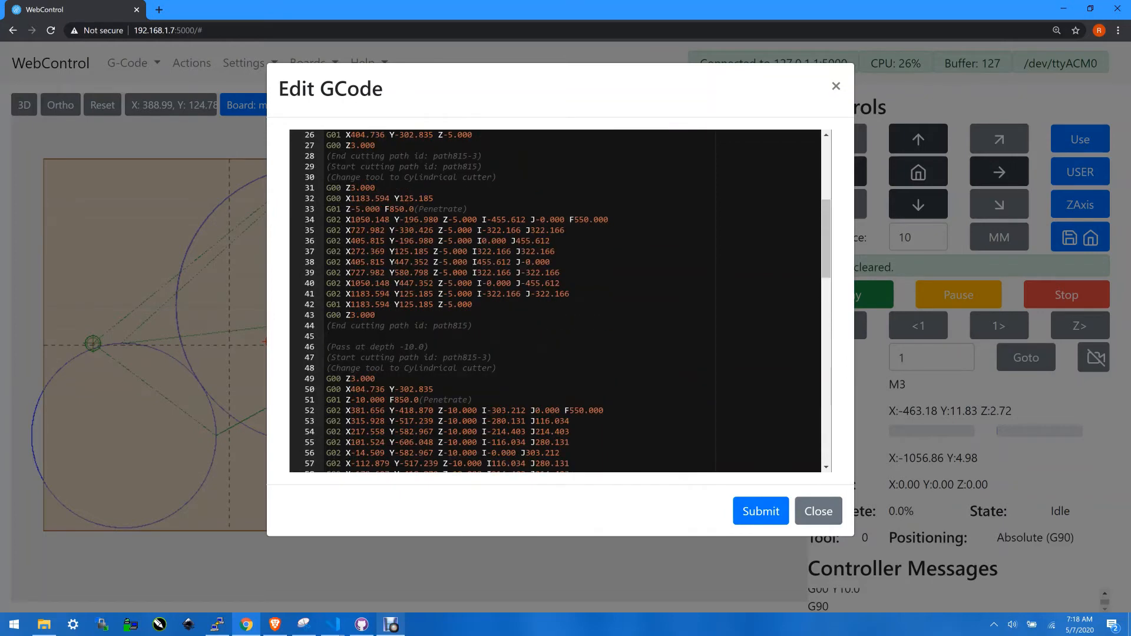
scroll(554, 300, "up", 8)
scroll(553, 300, "down", 7)
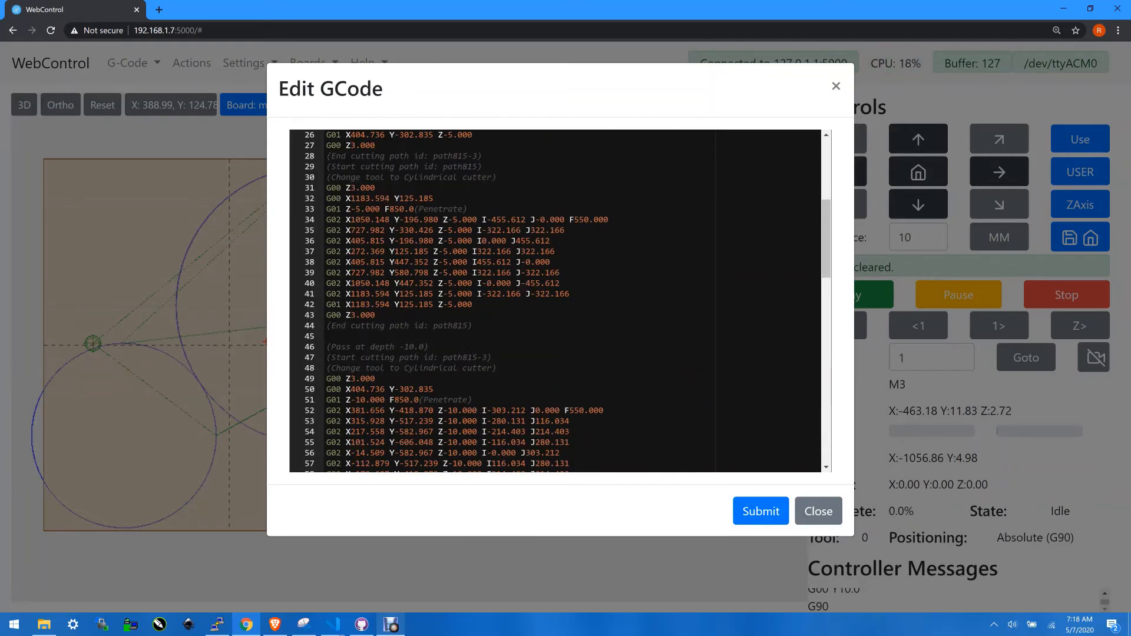
scroll(553, 300, "down", 14)
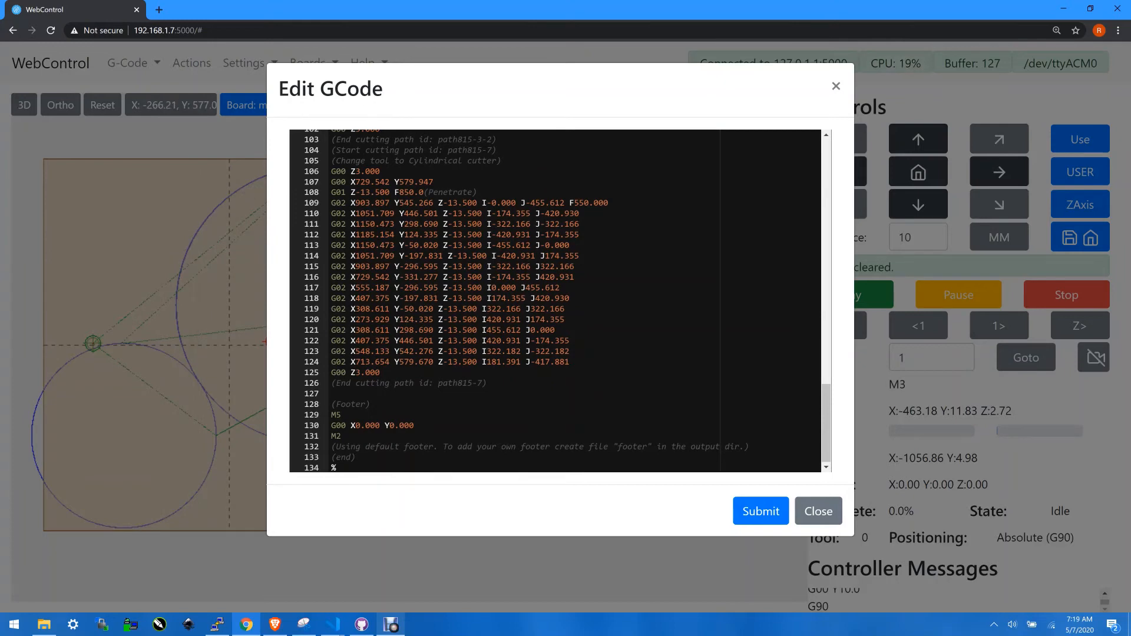
- Delete the larger circle's cutting moves in lines 106–126 of the -15.0 pass and its path815 block in lines 71–86 of the -10.0 pass
left_click_drag(331, 171, 492, 383)
key("BackSpace")
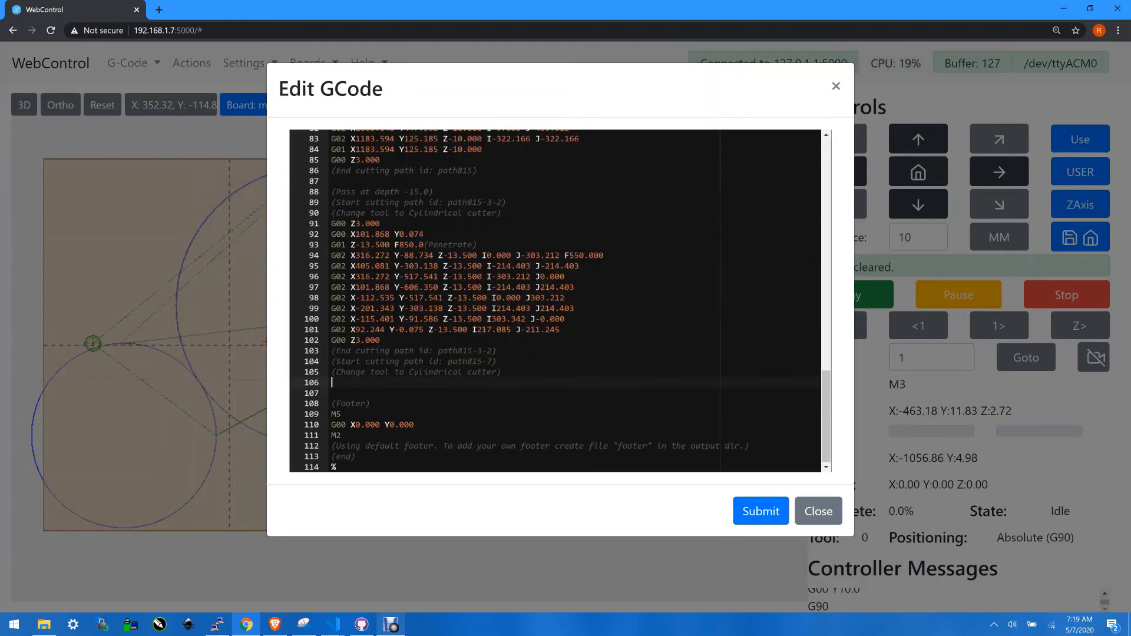
scroll(555, 300, "up", 2)
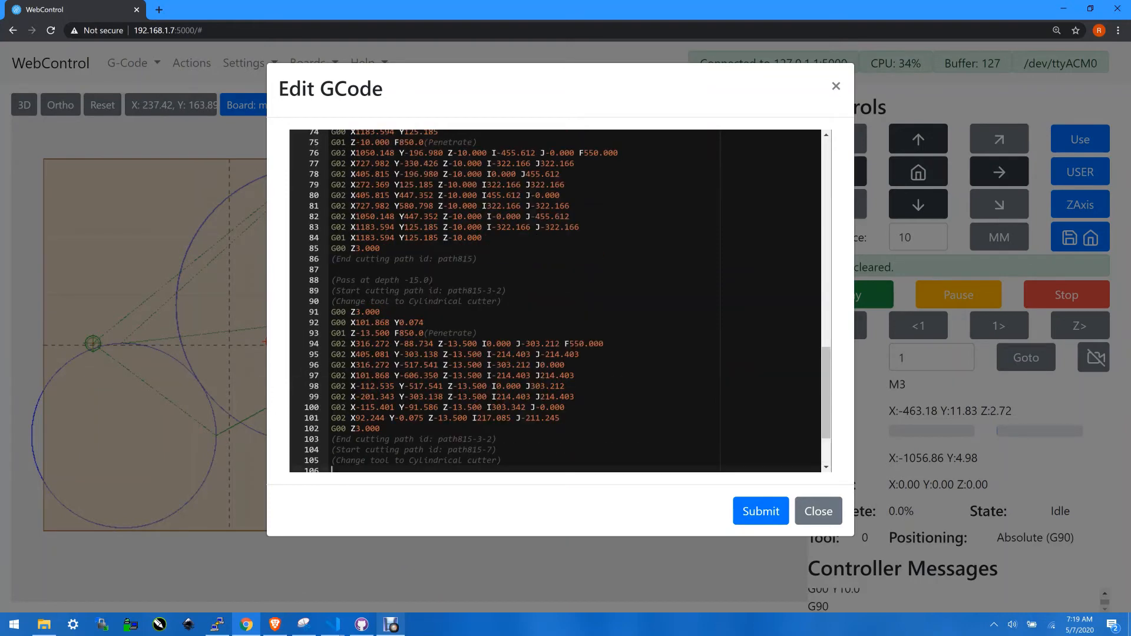
scroll(555, 300, "up", 2)
scroll(555, 300, "down", 4)
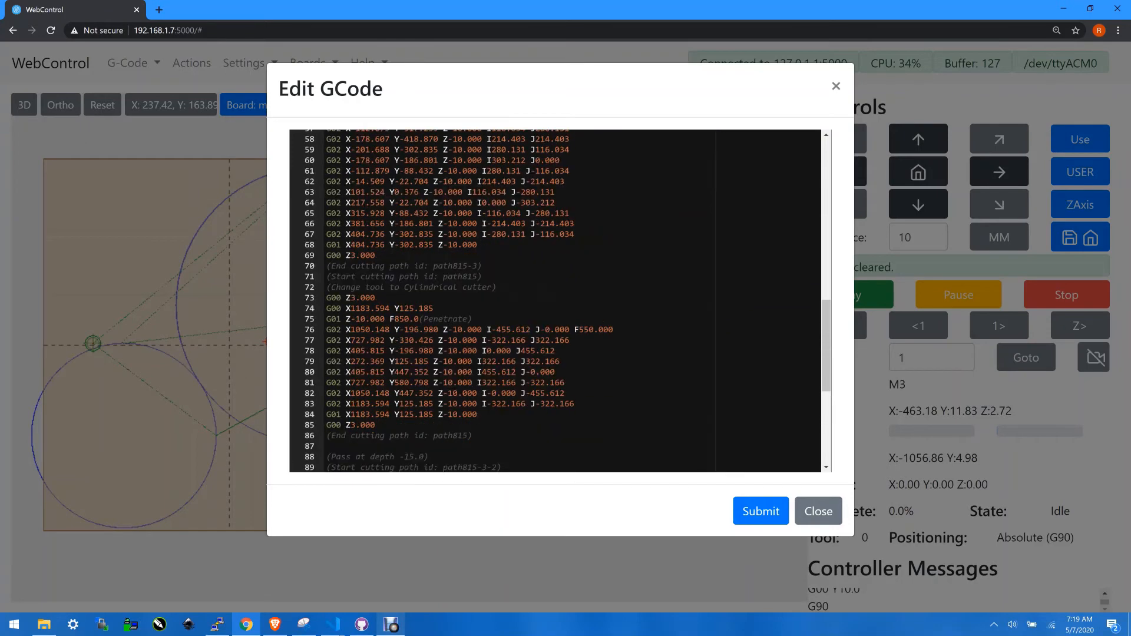
scroll(555, 300, "up", 4)
scroll(554, 301, "up", 3)
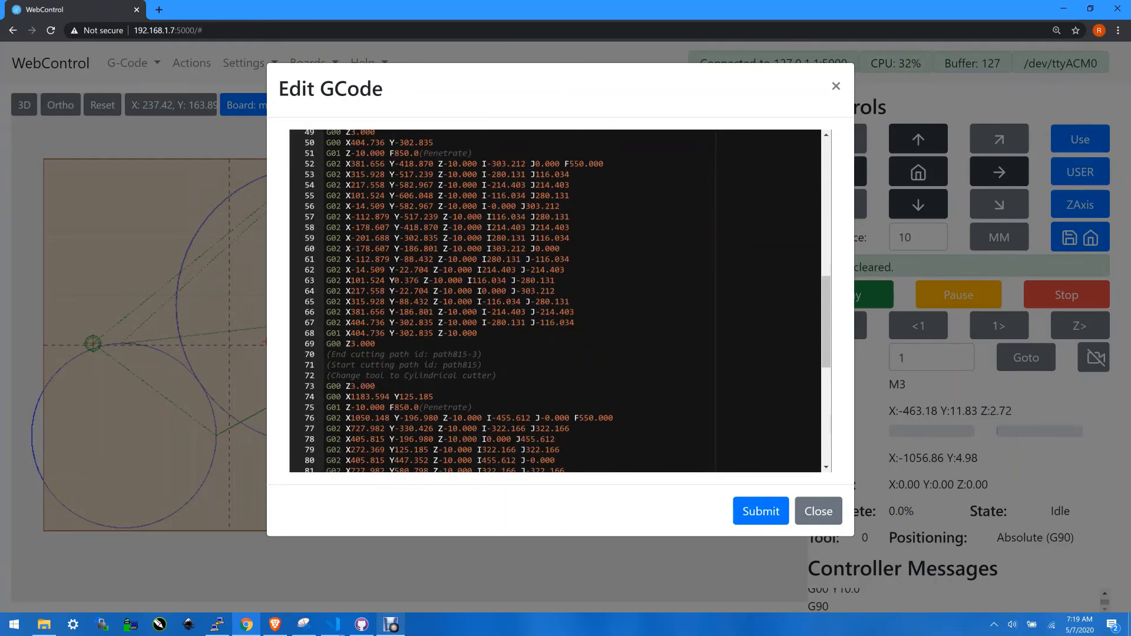
scroll(554, 300, "down", 3)
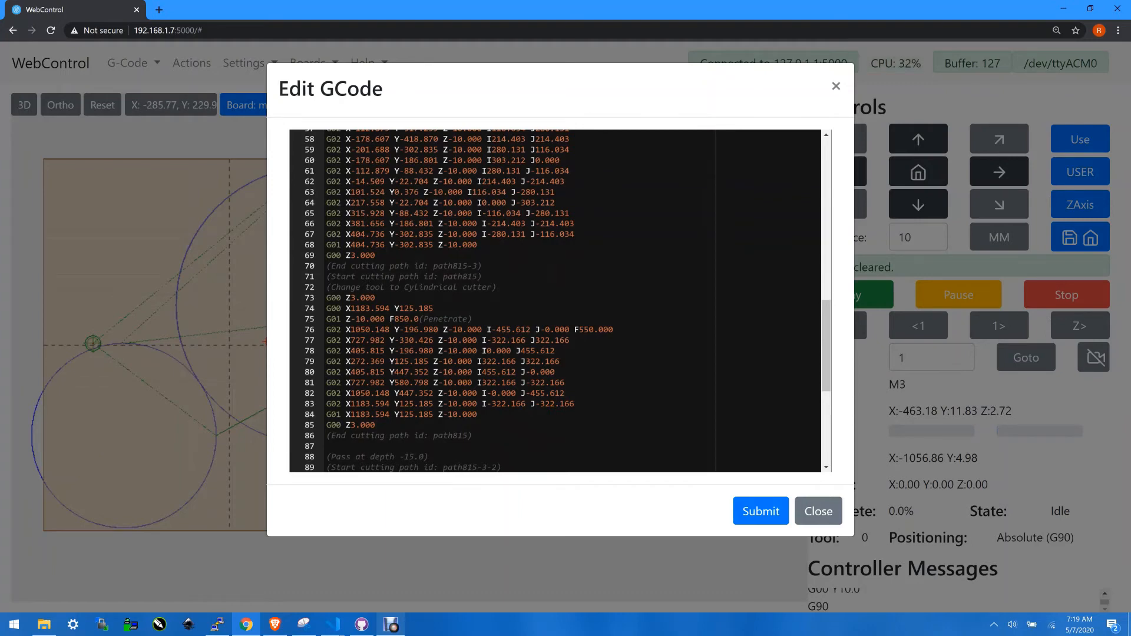
left_click_drag(328, 276, 478, 436)
key("BackSpace")
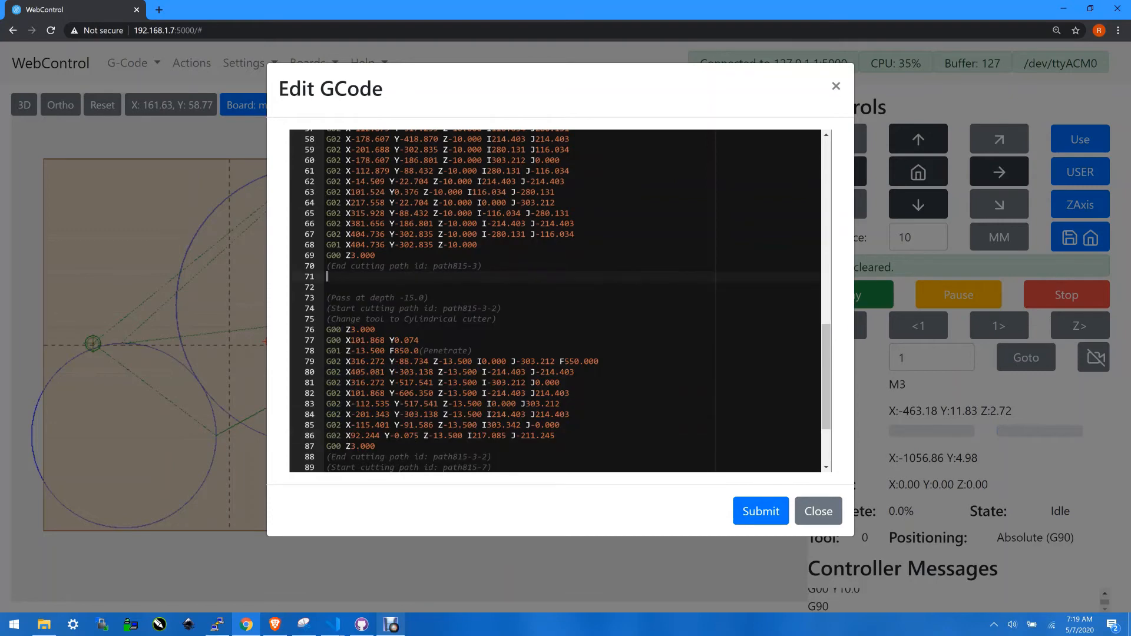
- Delete the path815 block in lines 29–44 of the -5.0 pass and submit the edited G-code
scroll(554, 300, "up", 3)
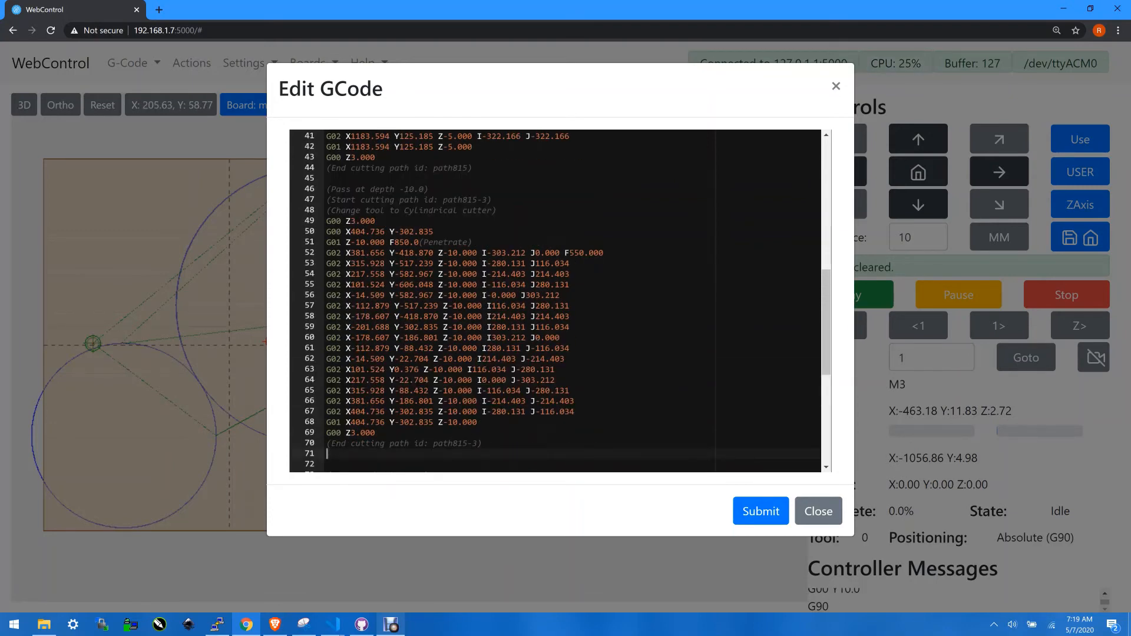
scroll(554, 301, "up", 7)
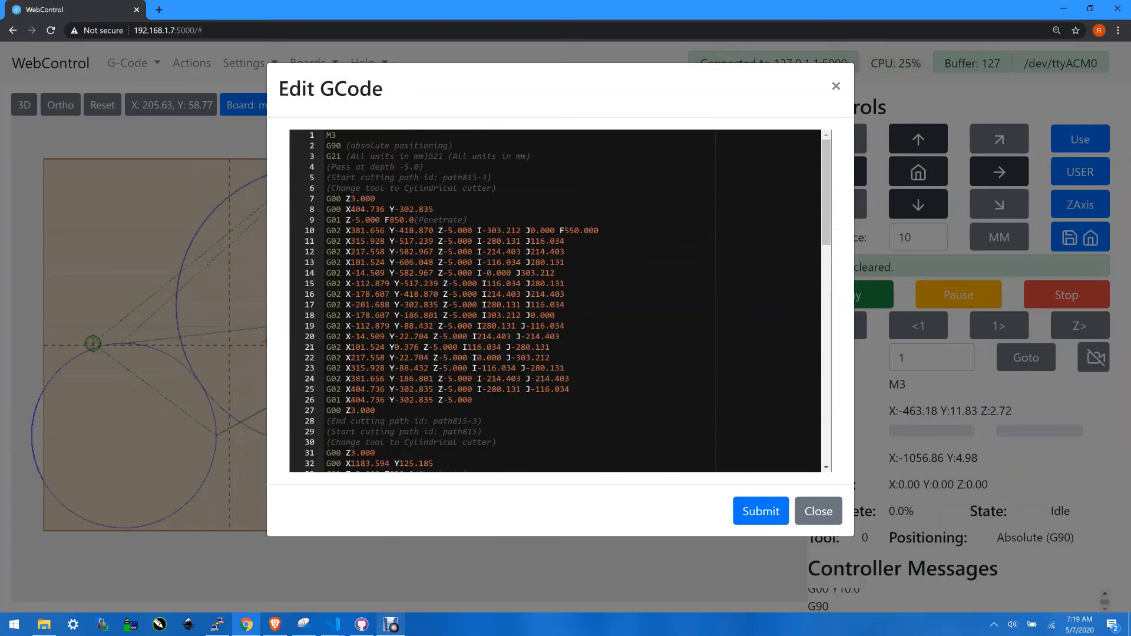
scroll(554, 300, "down", 3)
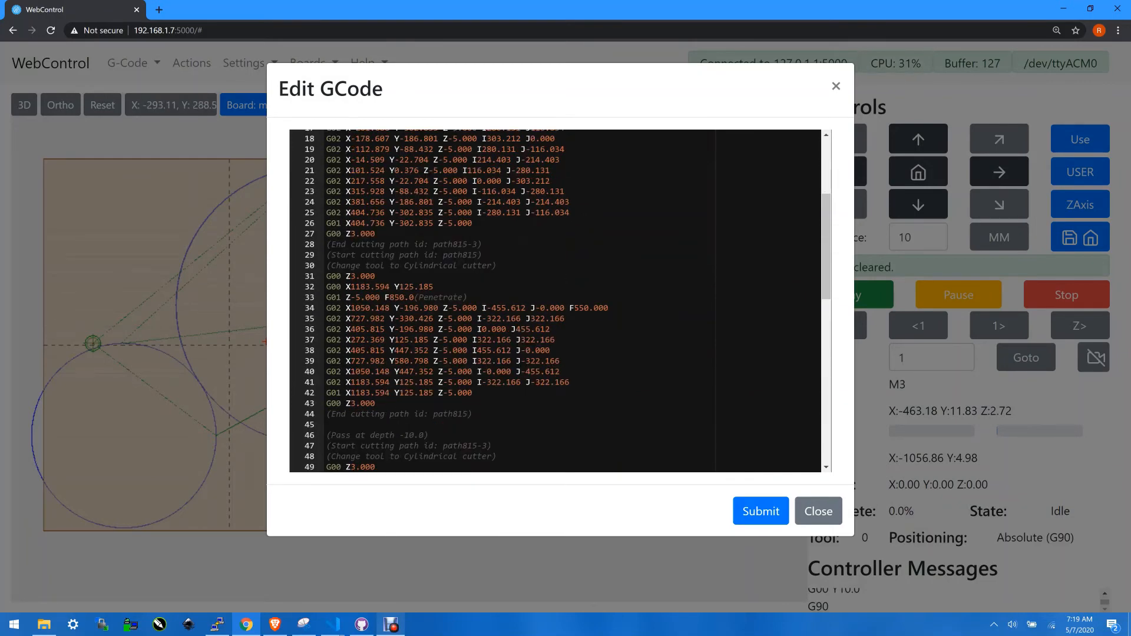
left_click_drag(327, 255, 477, 414)
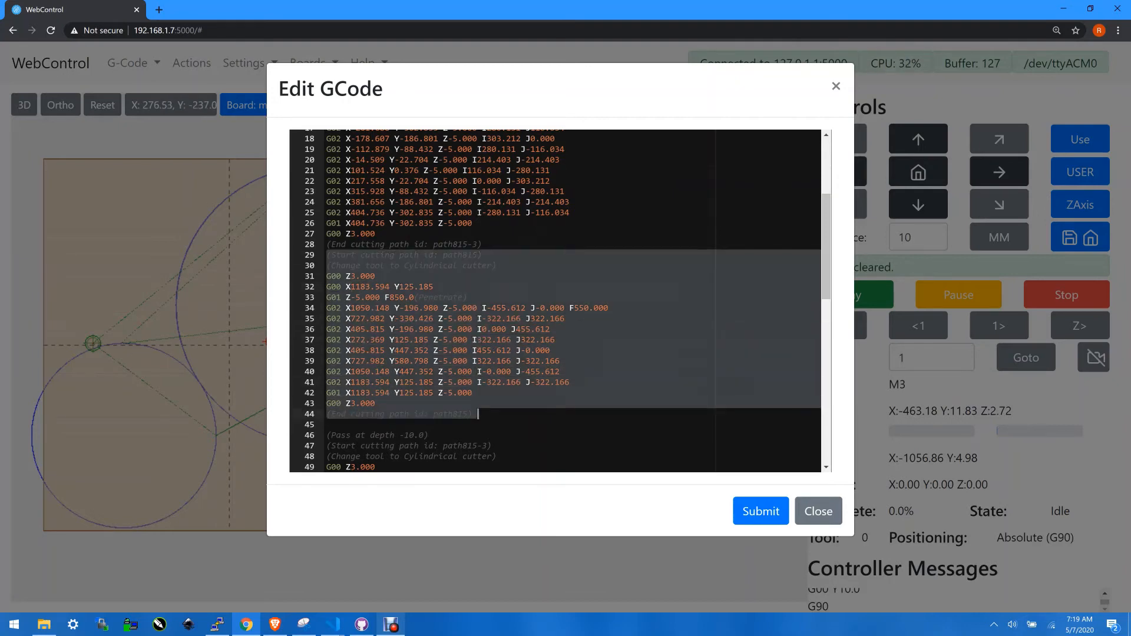
key("BackSpace")
scroll(477, 414, "up", 3)
scroll(555, 301, "down", 9)
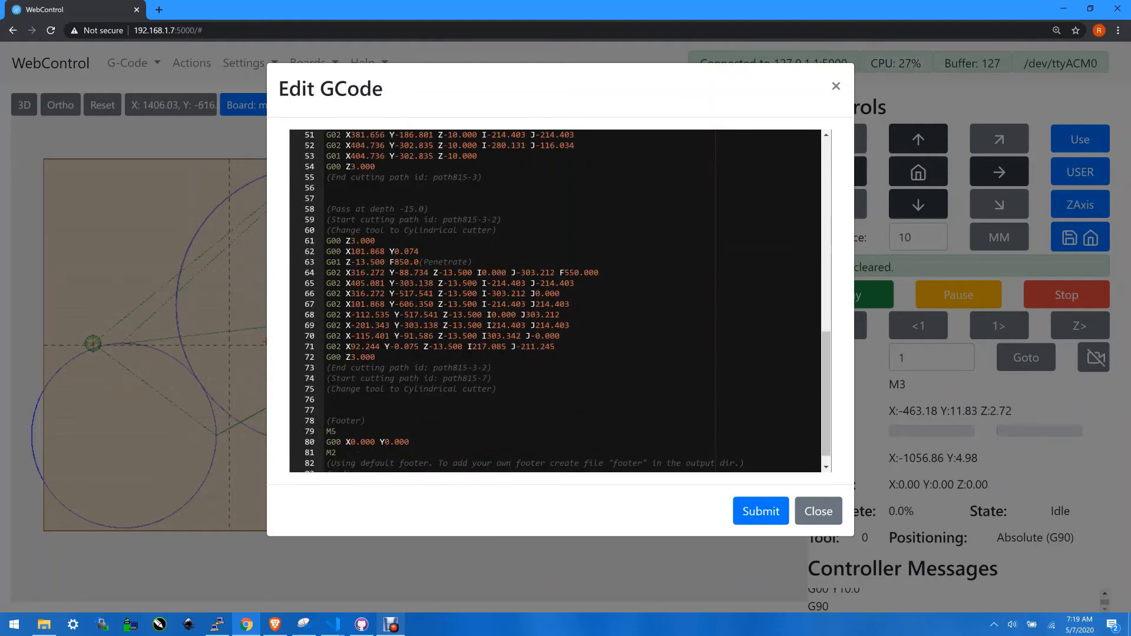
left_click(761, 511)
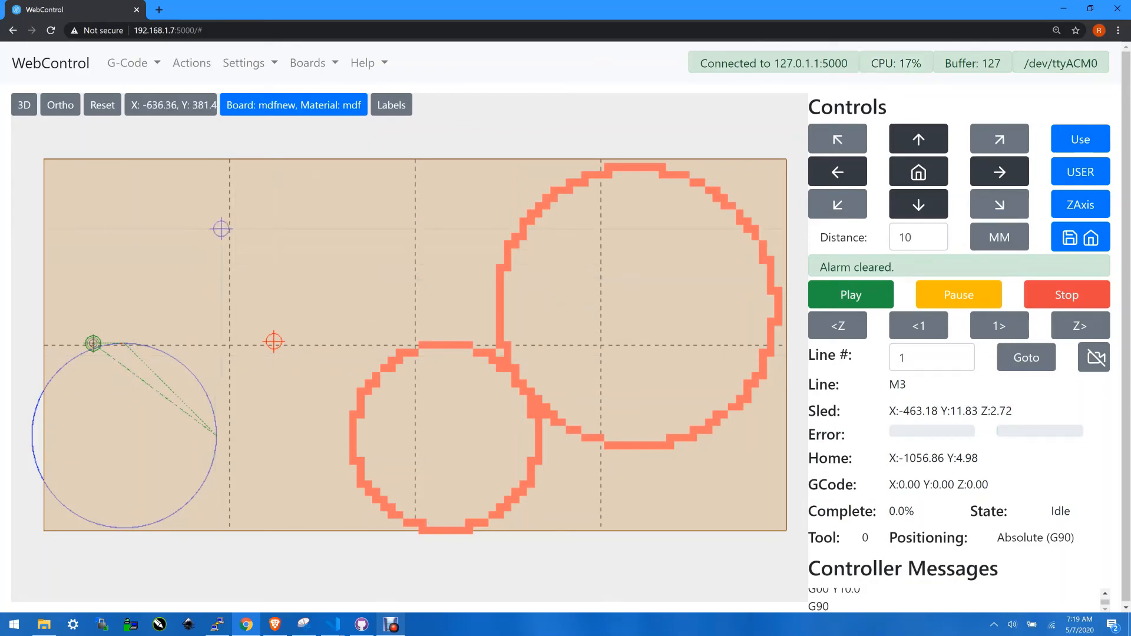
- Define home at about X:-677.92 Y:449.94 on the board's upper-left area and process the G-code to mark the smaller circle's cut area
left_click(210, 207)
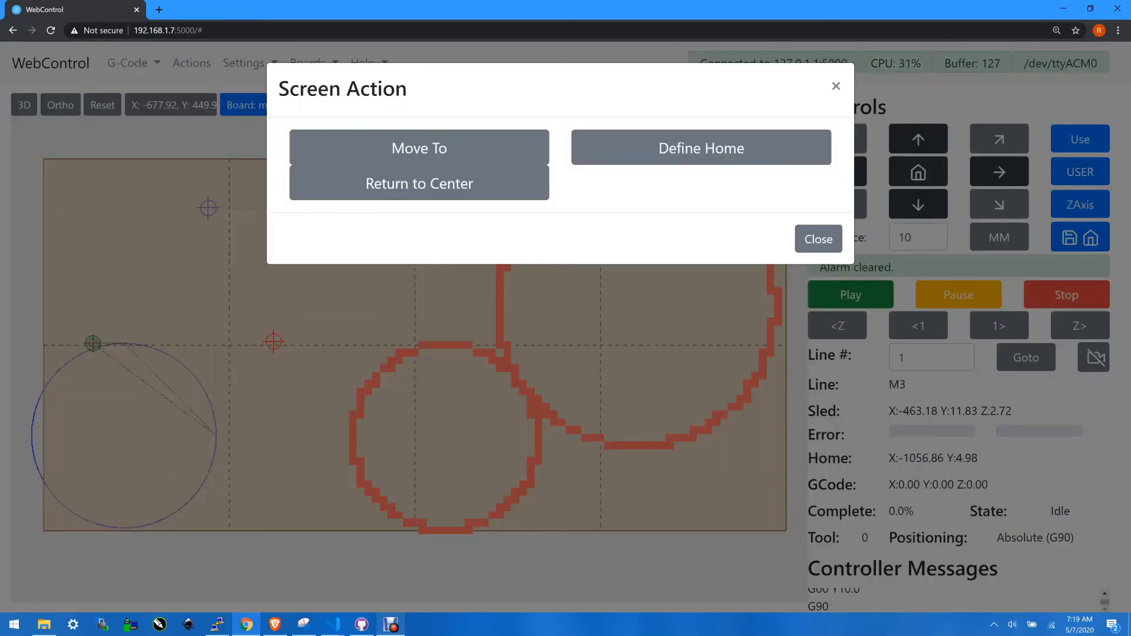
left_click(701, 148)
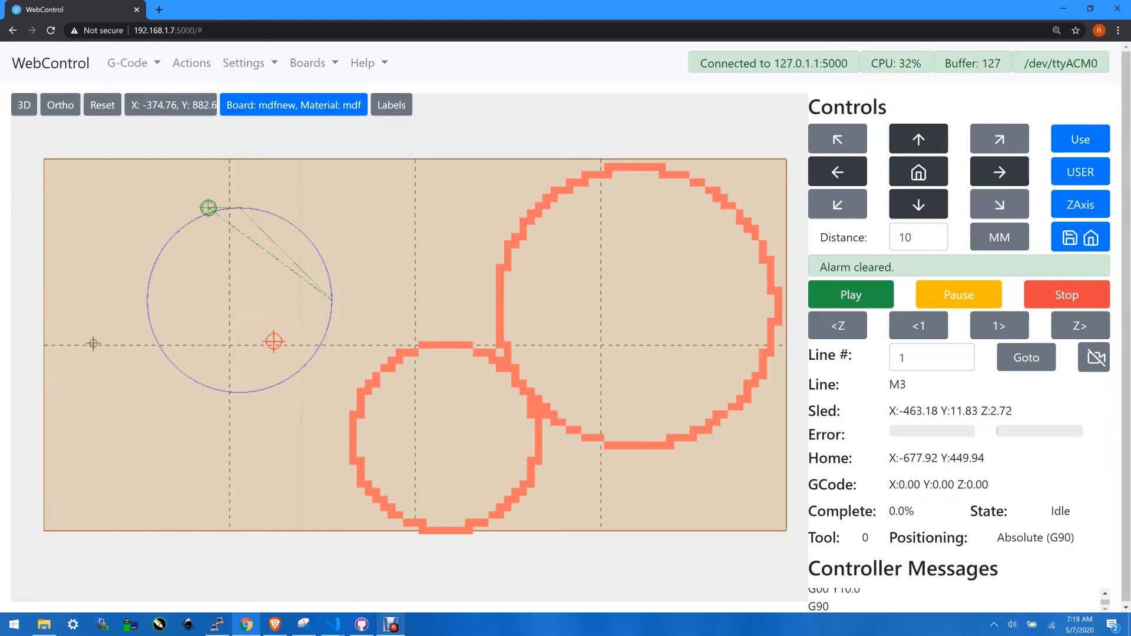
left_click(308, 63)
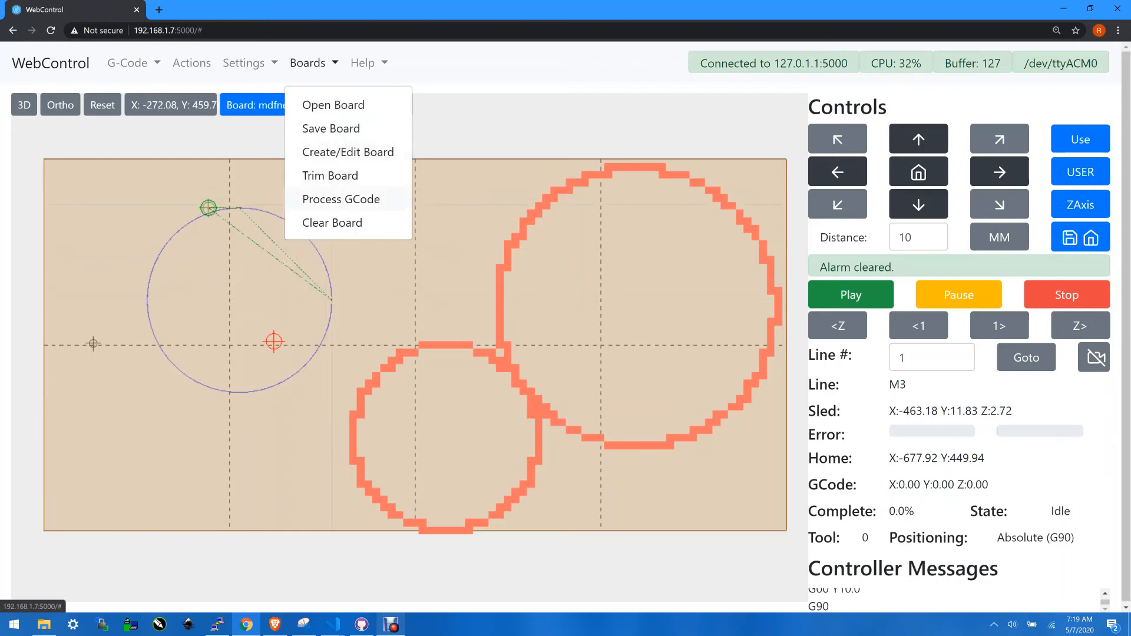
left_click(340, 200)
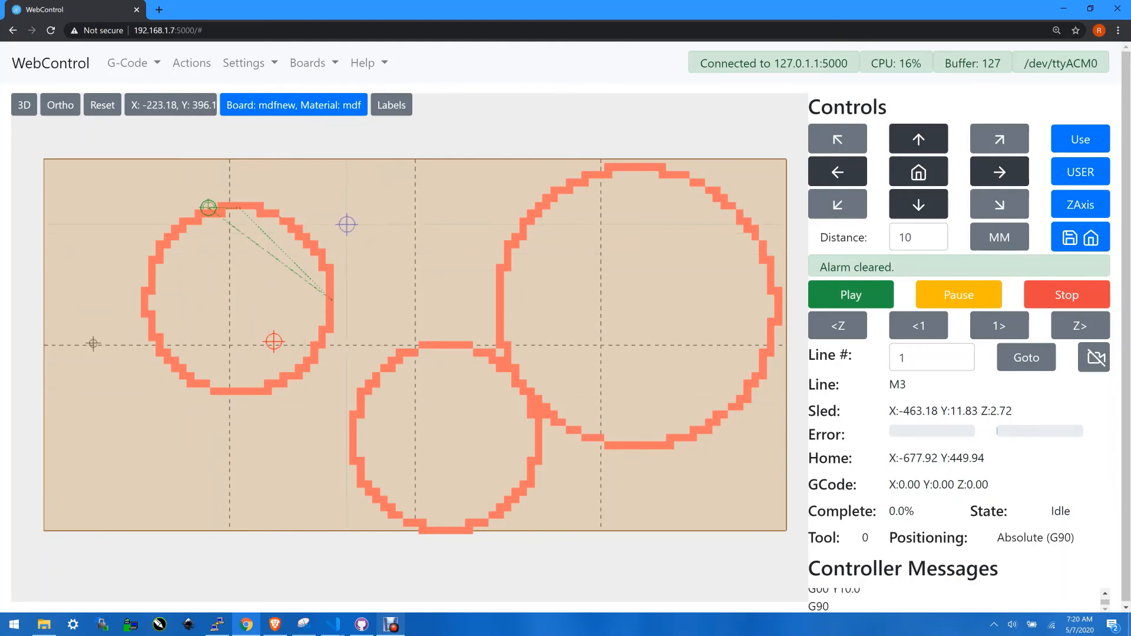
- Try the smaller circle's placement by redefining home at about X:-223.18 Y:511.06, X:-22.71 Y:564.84 and X:-990.85 Y:-300.62
left_click(347, 190)
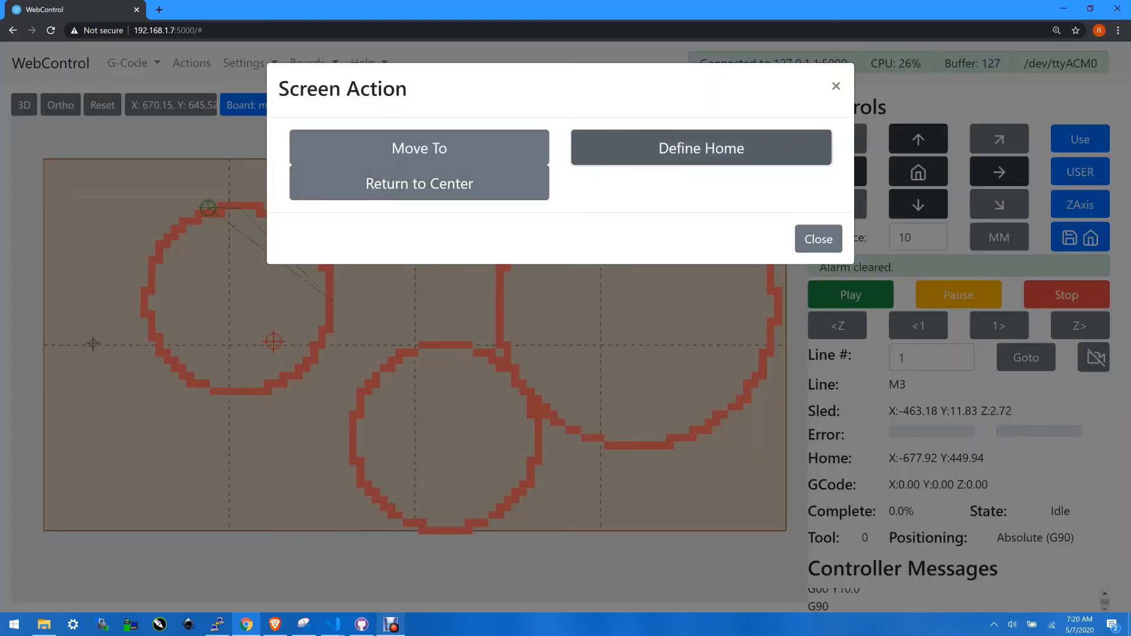
left_click(701, 148)
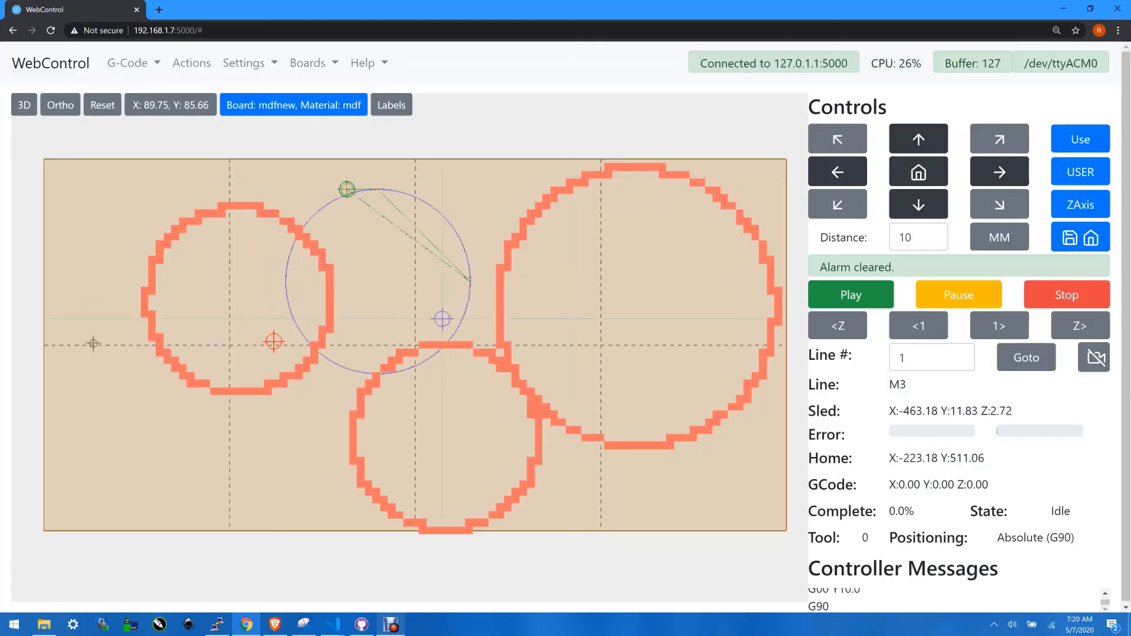
left_click(408, 172)
left_click(701, 148)
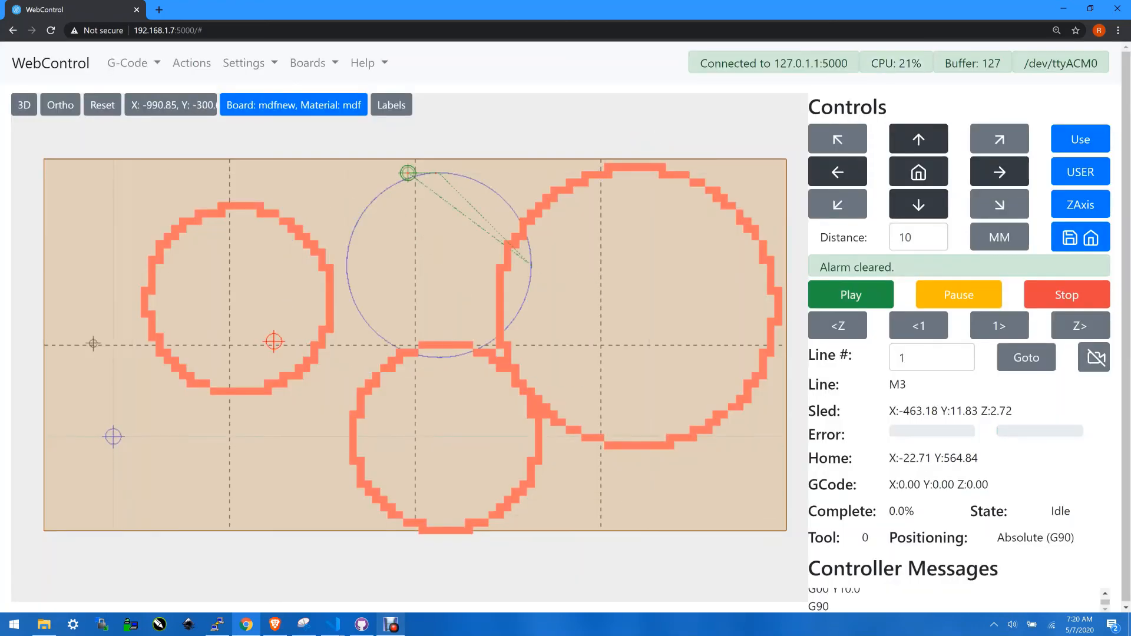
left_click(267, 371)
left_click(648, 146)
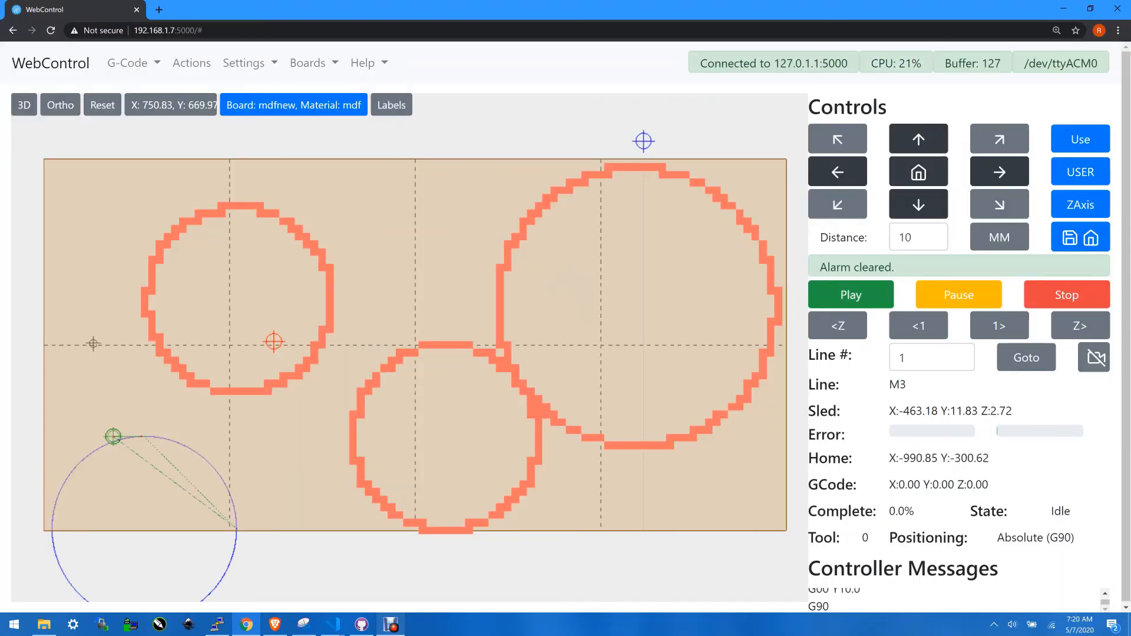